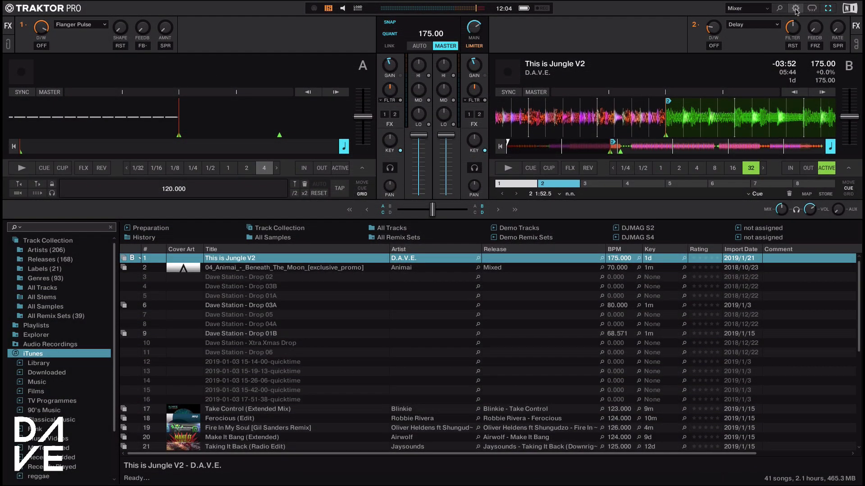
Step: Set FX Unit Routing in the Effects preferences to 4 FX Units
click(795, 9)
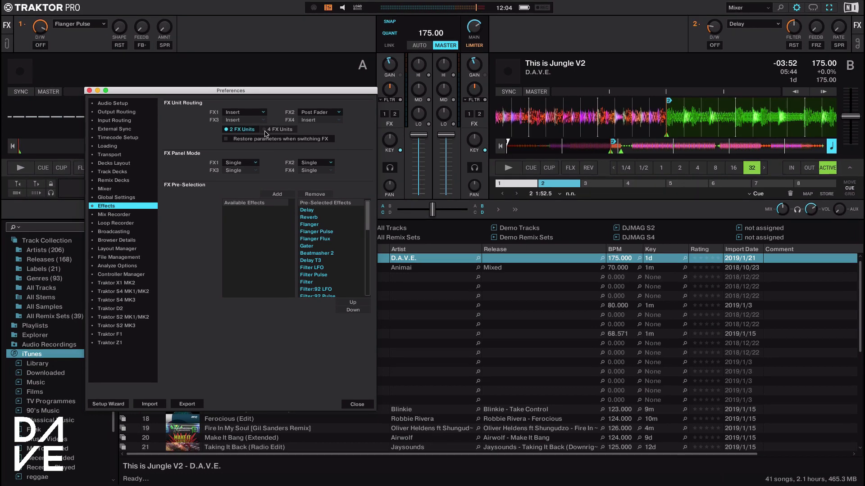
click(266, 130)
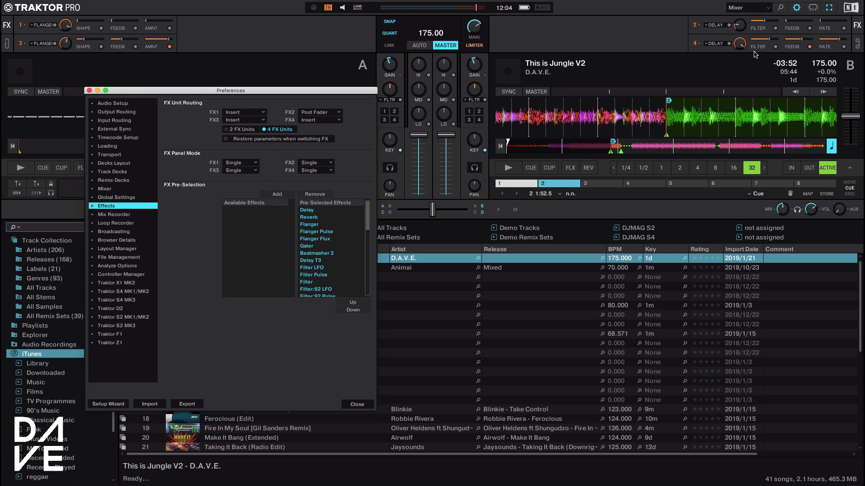
click(239, 129)
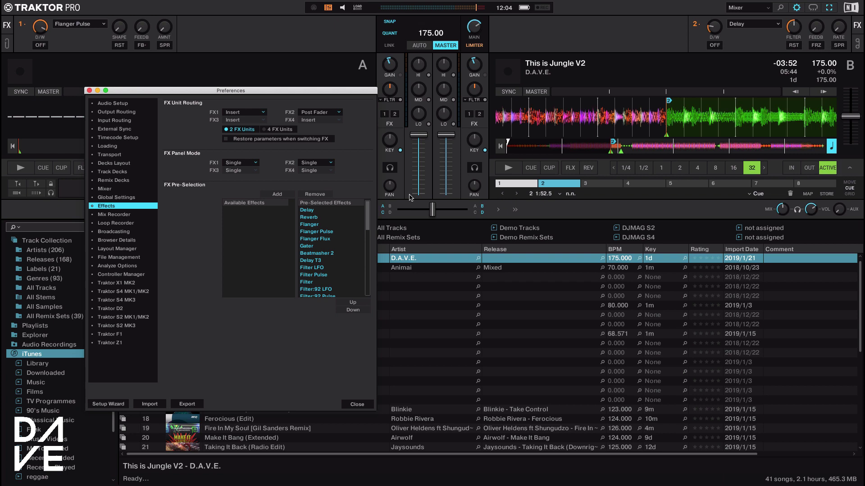
click(278, 129)
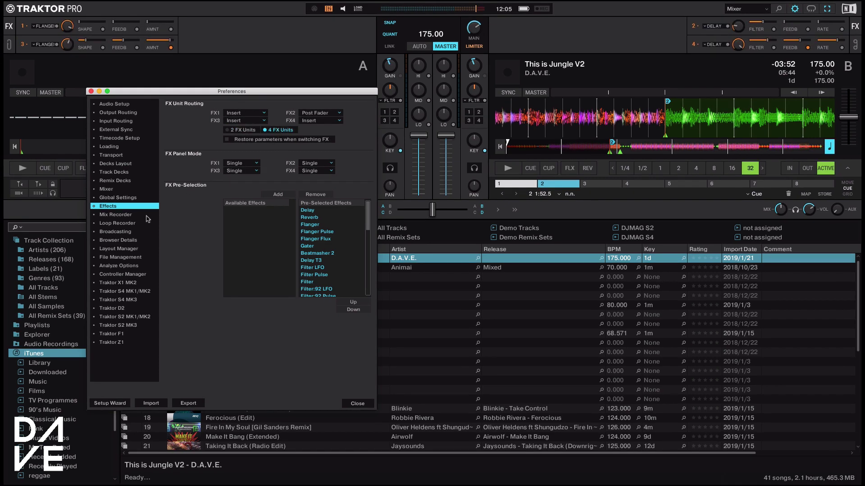
Step: Add a new Generic MIDI device in the Controller Manager
click(118, 258)
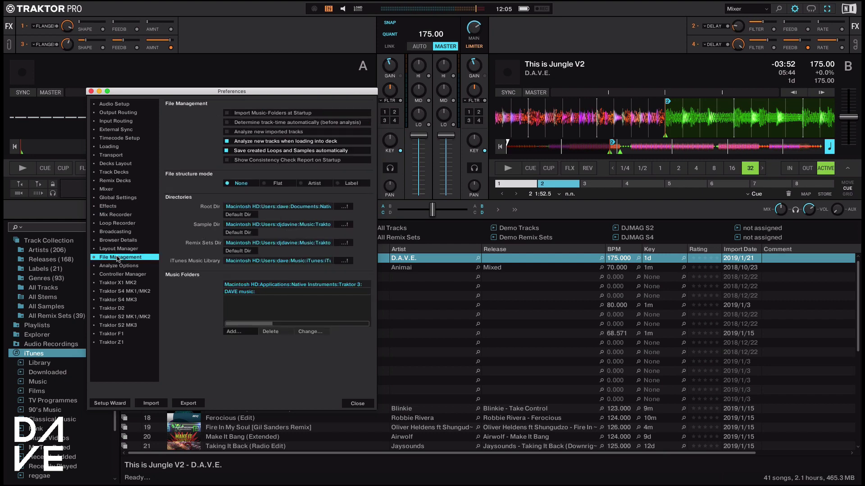
click(119, 276)
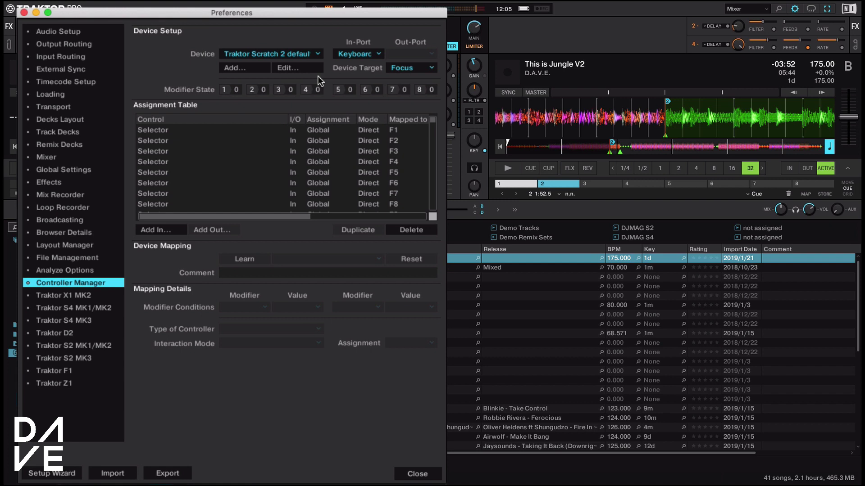
click(250, 71)
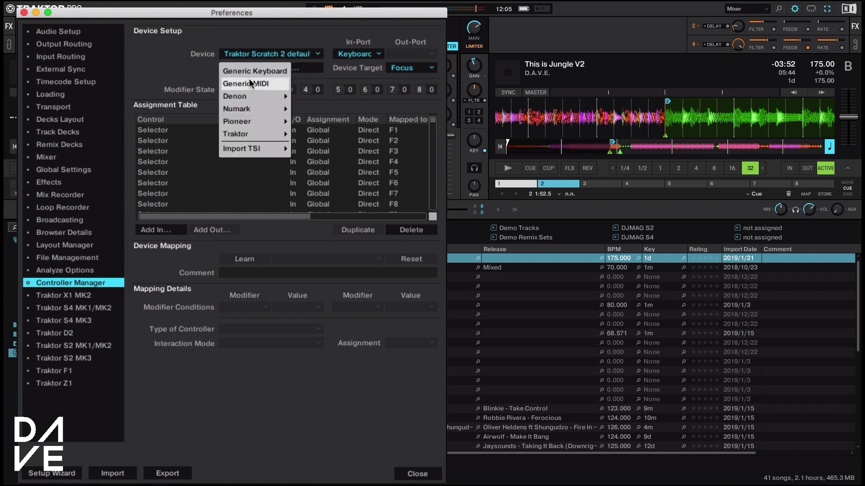
click(251, 84)
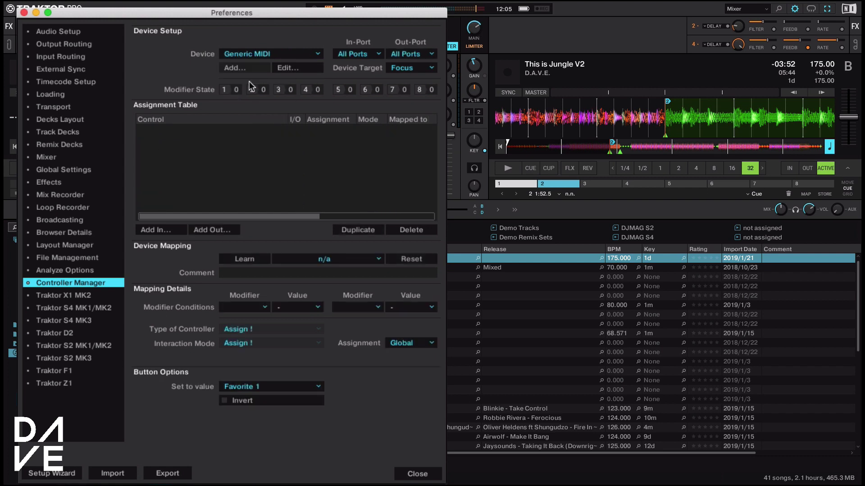
Step: Set the device's In-Port and Out-Port both to LPD8
click(350, 54)
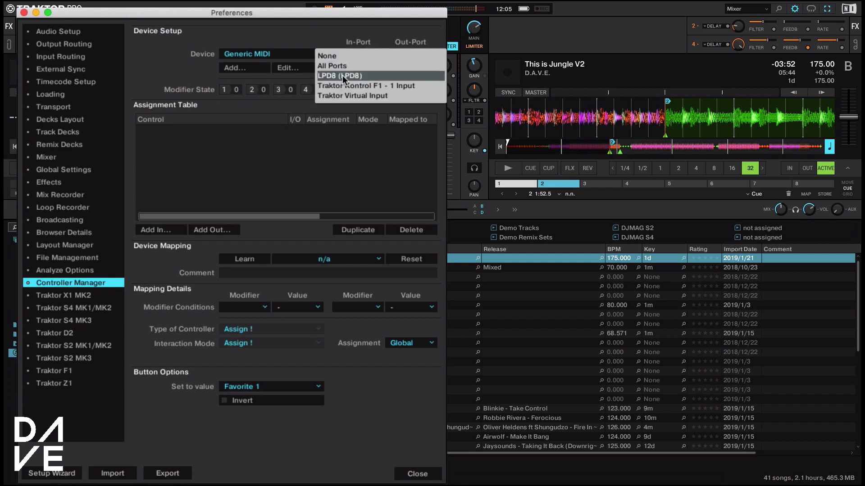
click(342, 74)
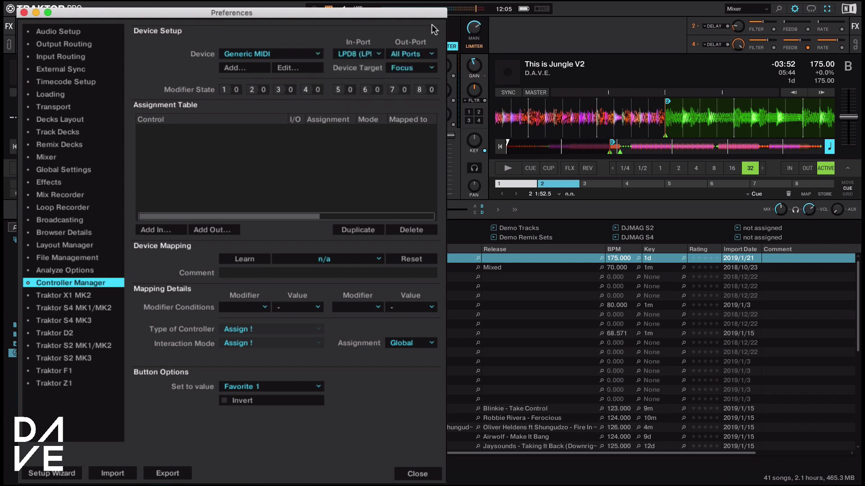
click(414, 50)
click(394, 75)
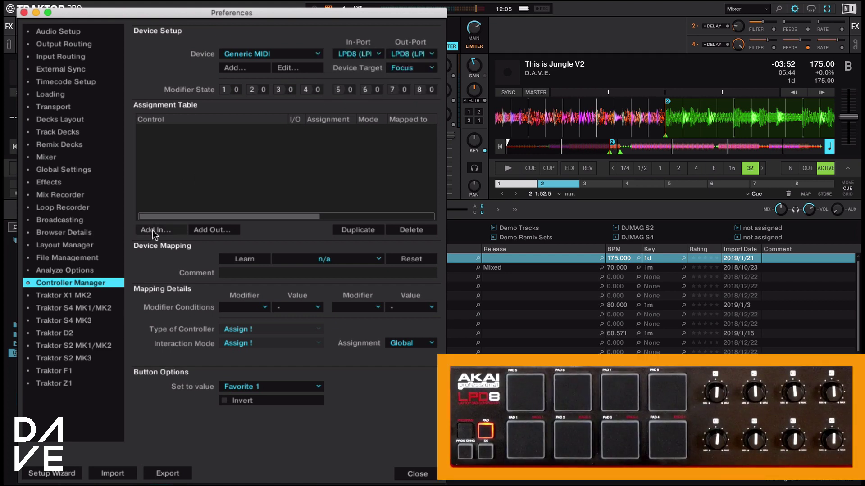
Step: Bring up the Add In… list and go to its FX Unit category toward Unit On
click(152, 230)
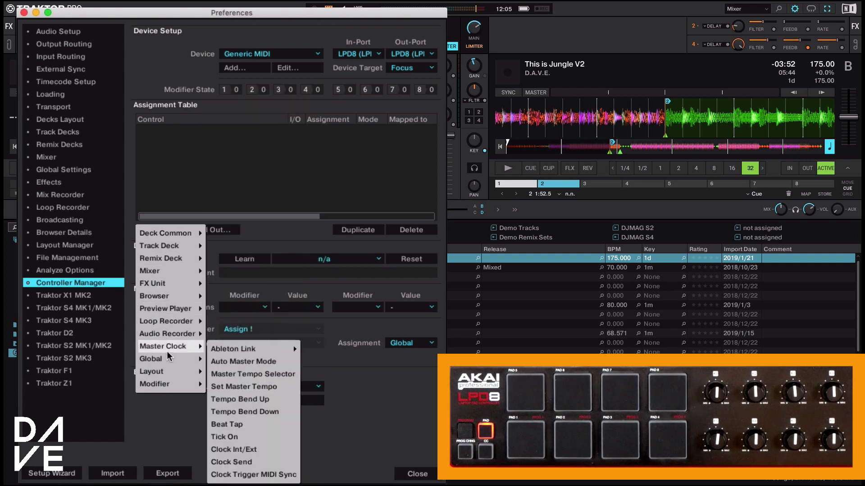
mouse_move(167, 243)
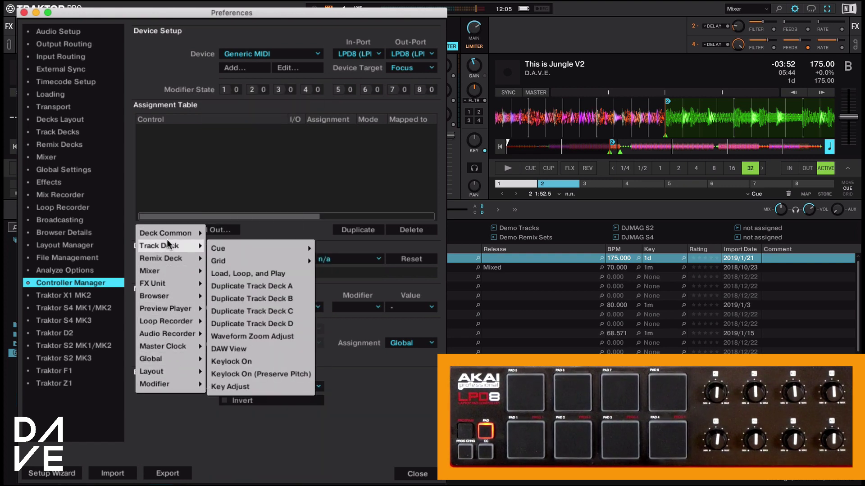
mouse_move(173, 261)
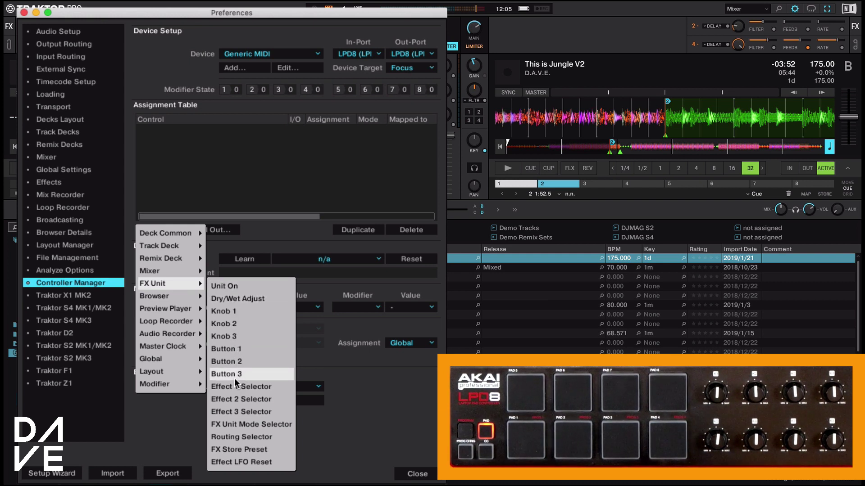
Step: Add the Unit On assignment and learn it to pad Ch01.Note.E2
click(239, 287)
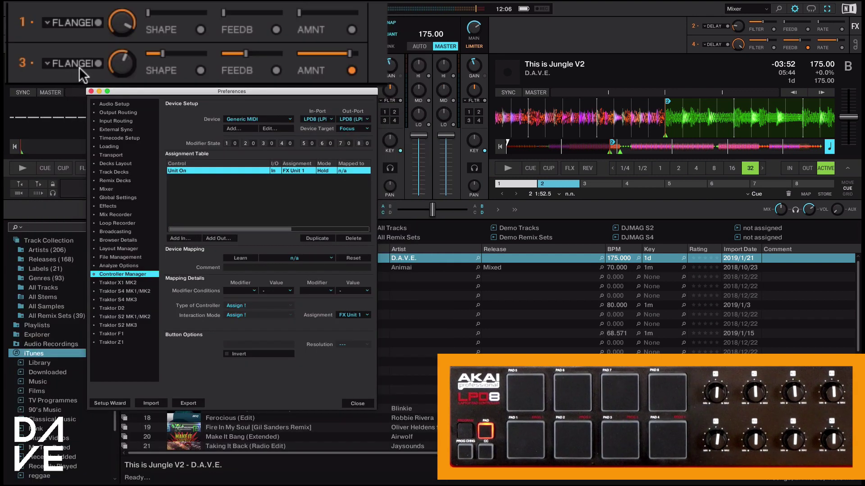
click(99, 67)
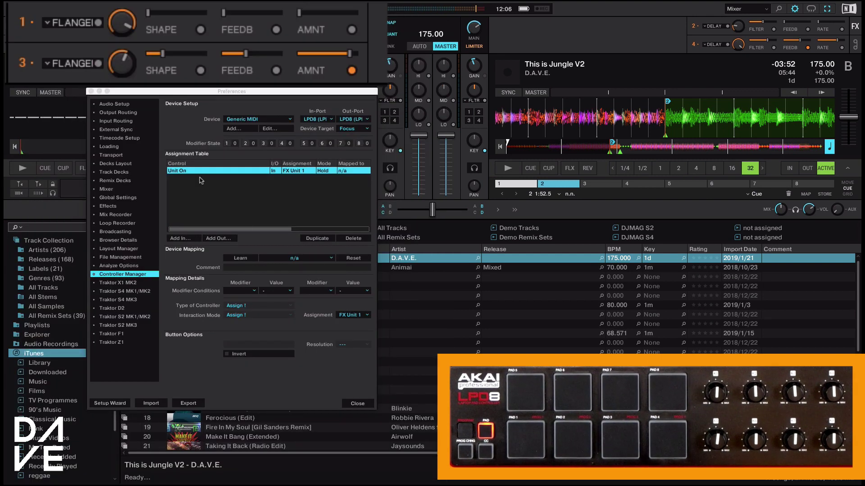
click(240, 260)
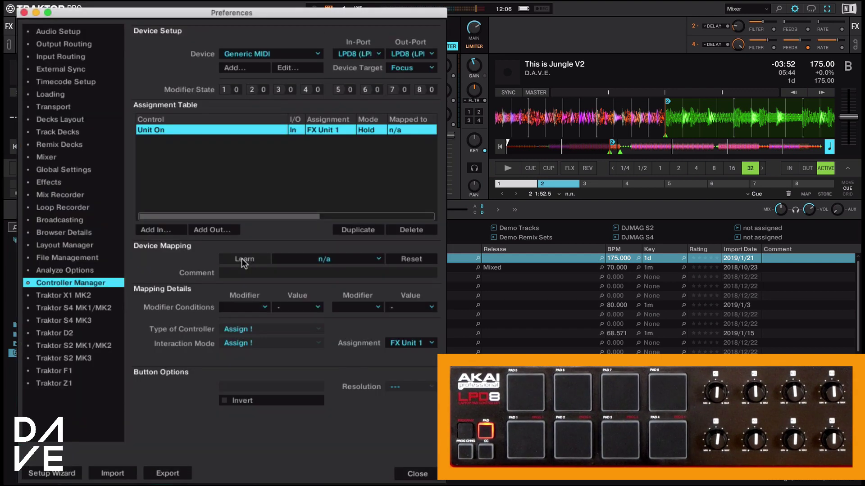
click(242, 260)
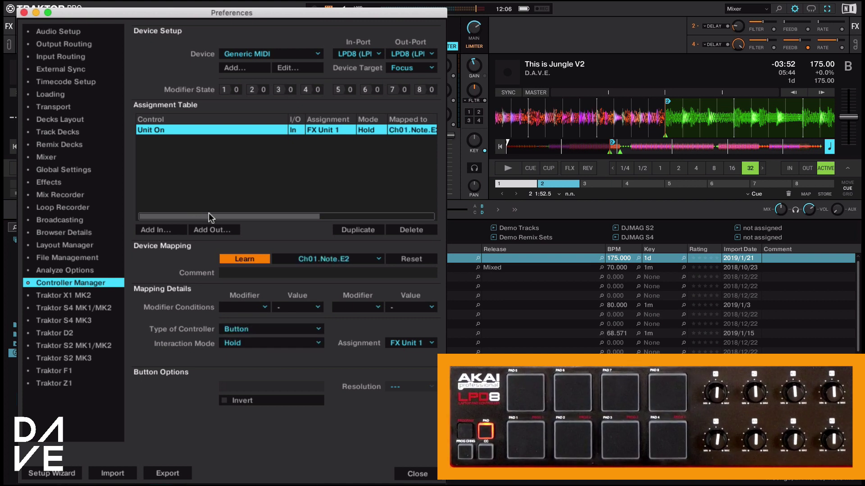
click(245, 260)
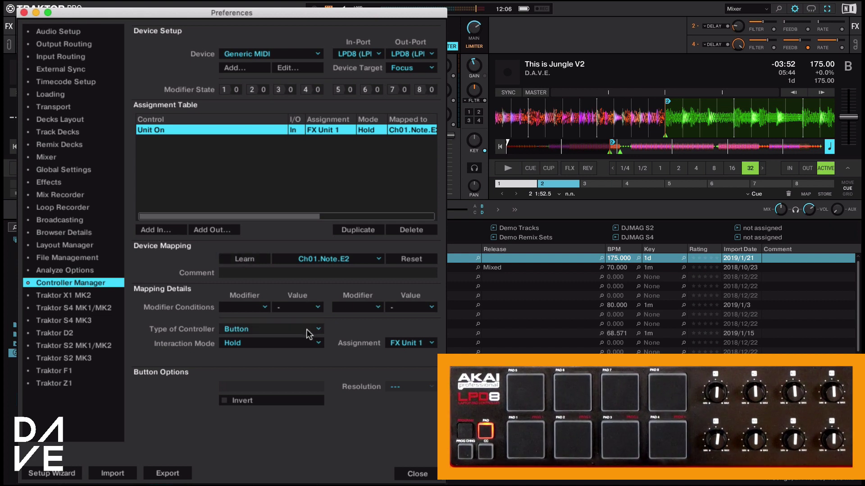
Step: Target the Unit On entry at FX Unit 3 with Toggle interaction mode
click(413, 346)
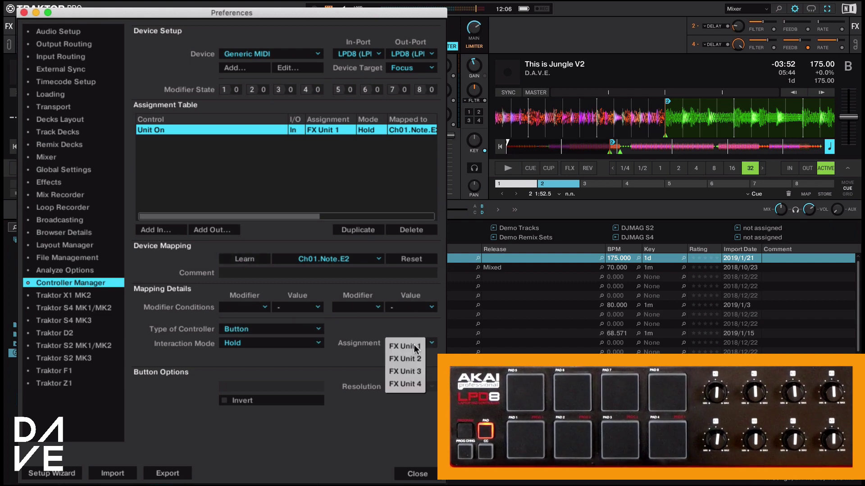
click(405, 370)
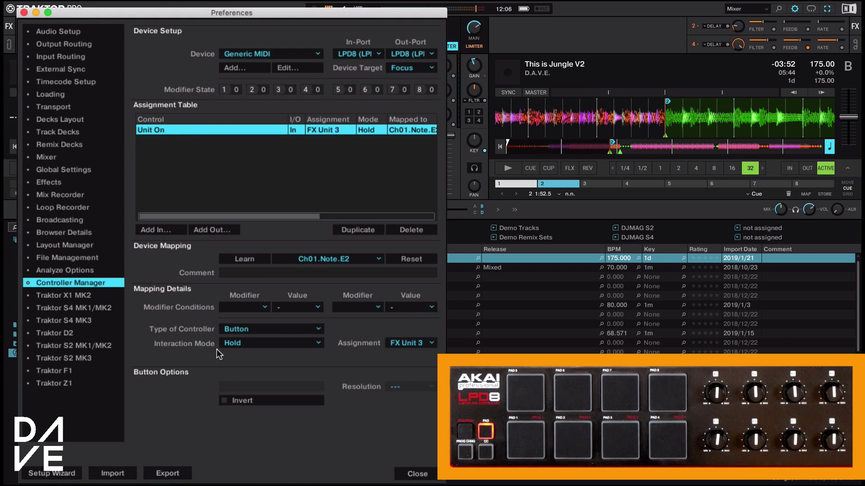
click(239, 343)
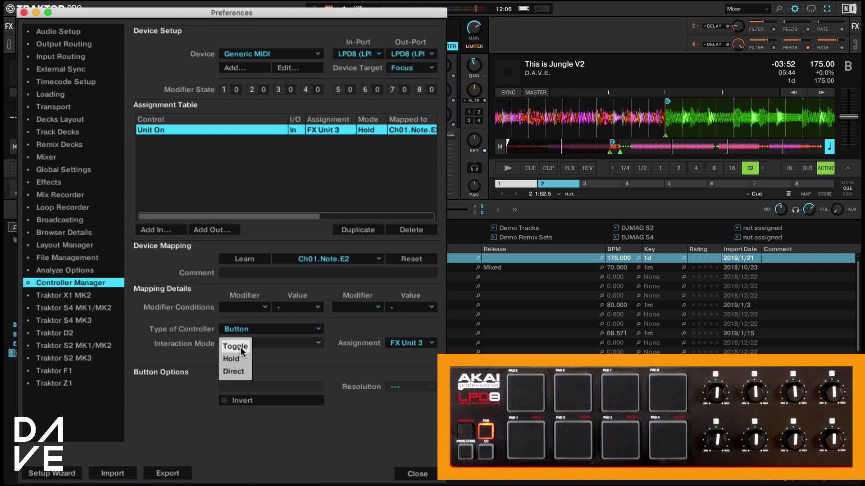
click(241, 347)
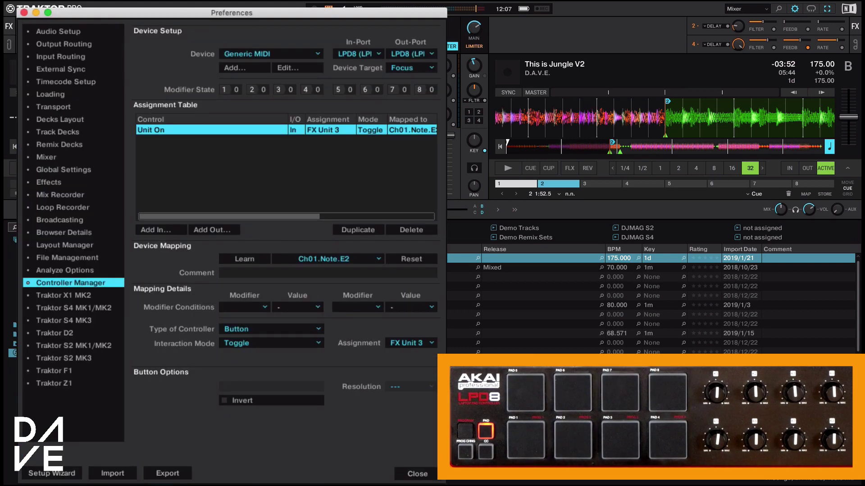
Step: Add an FX Unit Button 1 assignment and learn it to pad Ch01.Note.F2
click(171, 228)
mouse_move(174, 282)
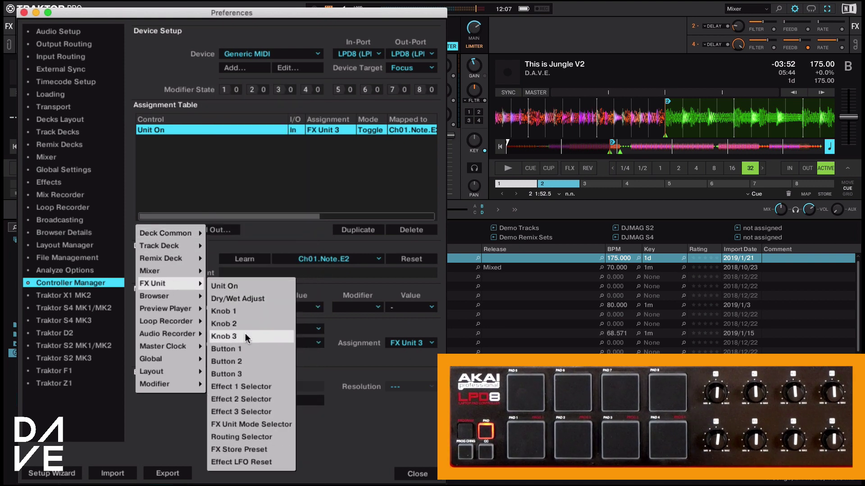
click(245, 348)
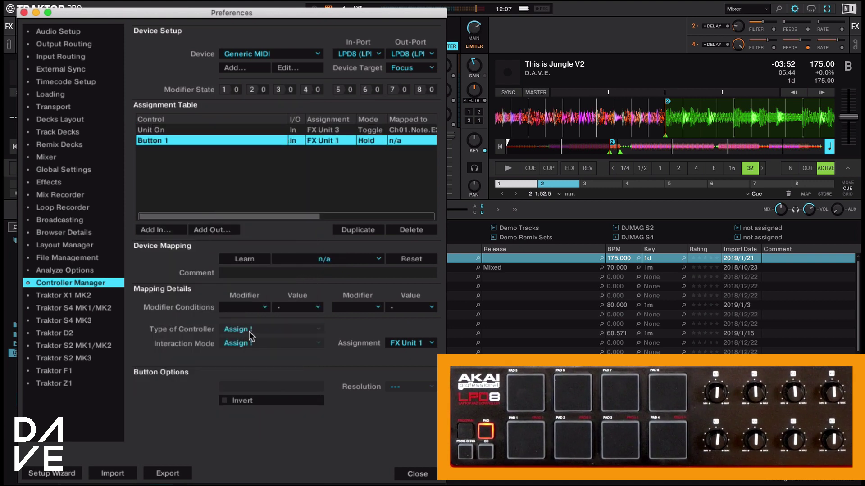
click(244, 260)
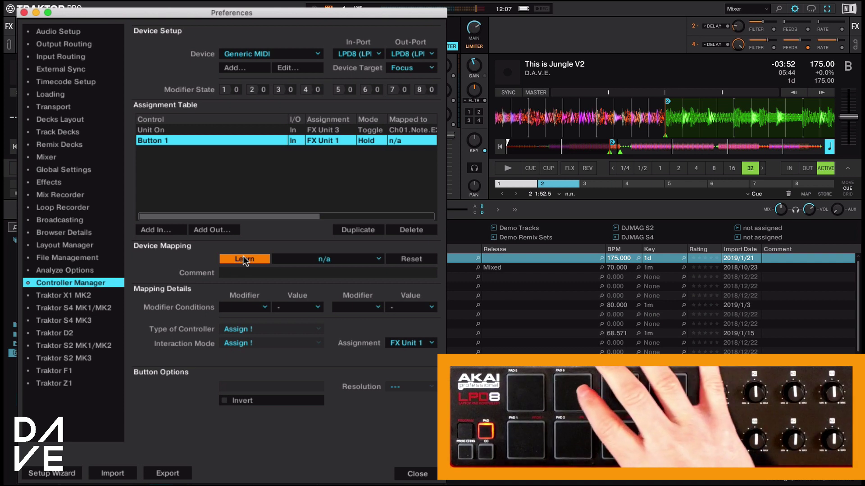
Step: Set the Button 1 entry to Toggle mode targeting FX Unit 3
click(244, 260)
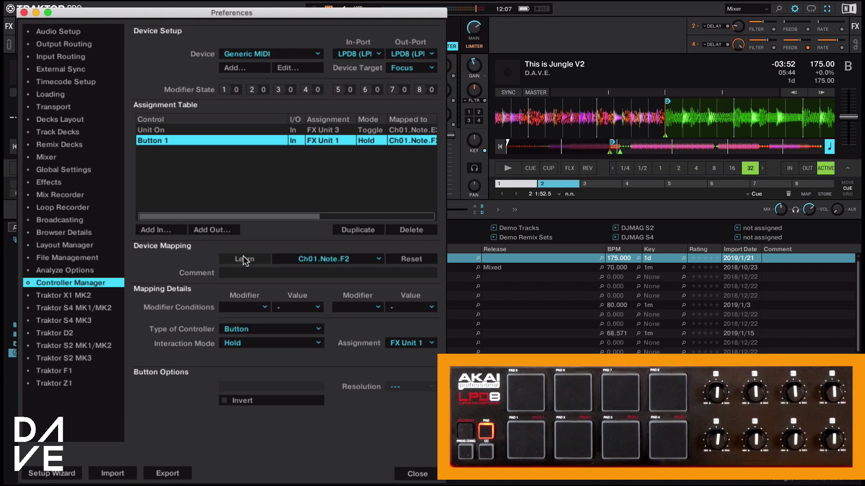
click(272, 342)
click(235, 347)
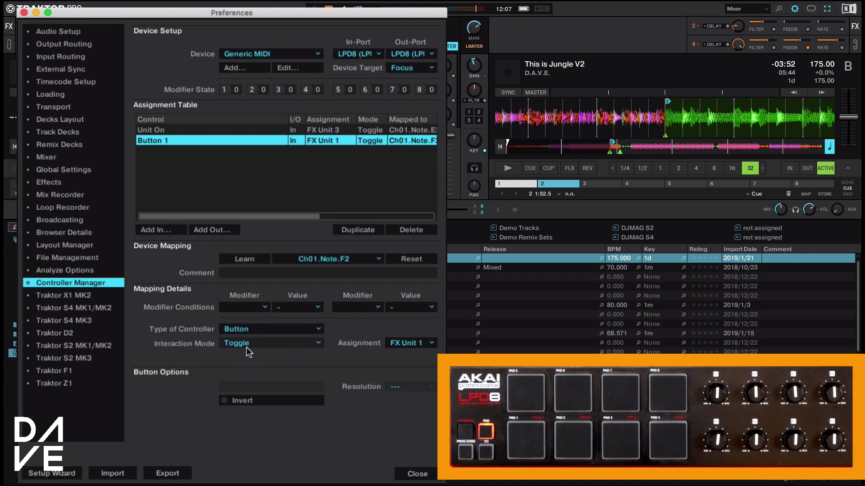
click(411, 343)
click(405, 371)
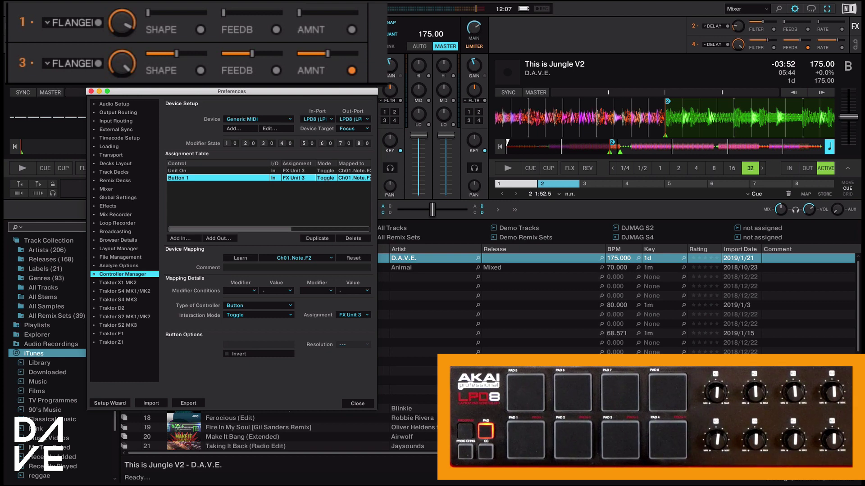
click(22, 21)
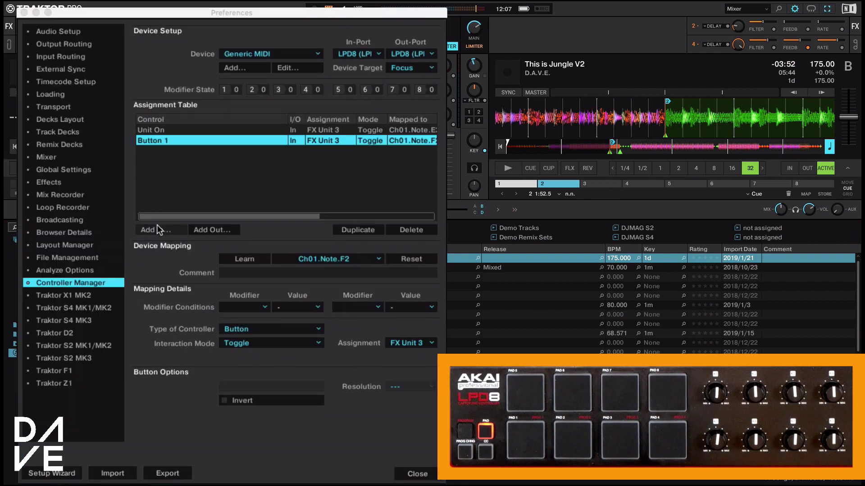
Step: Map Button 2 to pad Ch01.Note.F#2 as a Toggle on FX Unit 3
click(181, 237)
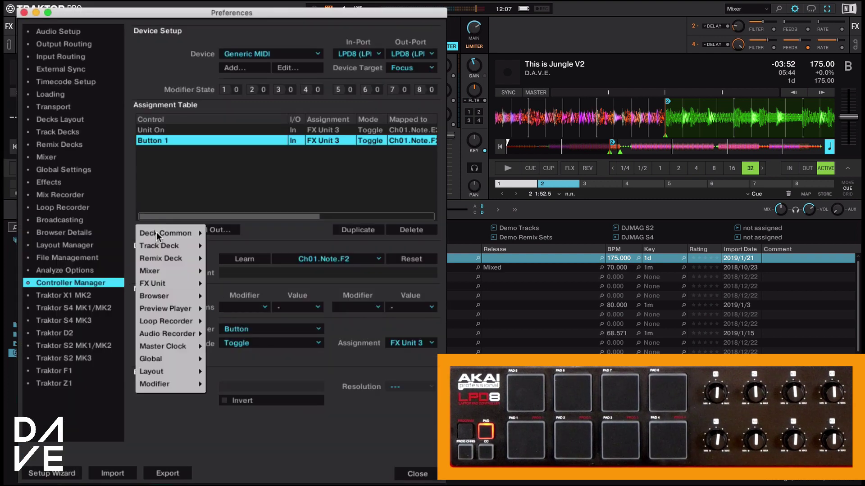
mouse_move(165, 282)
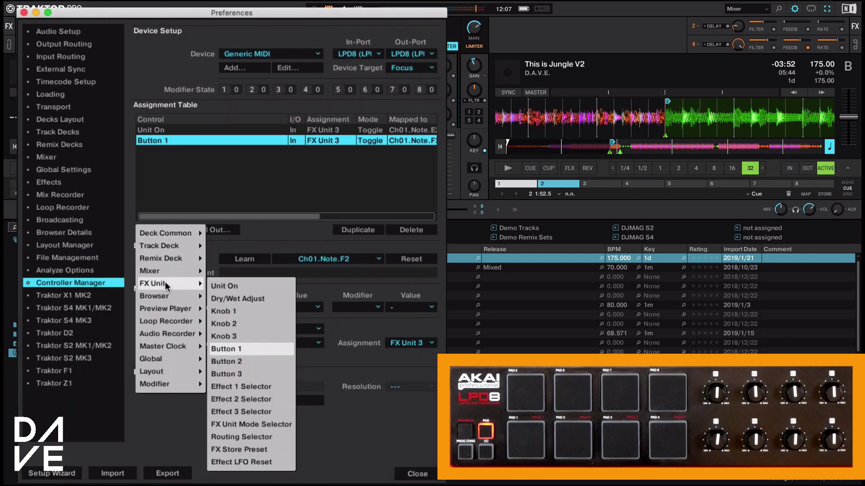
click(251, 361)
click(251, 261)
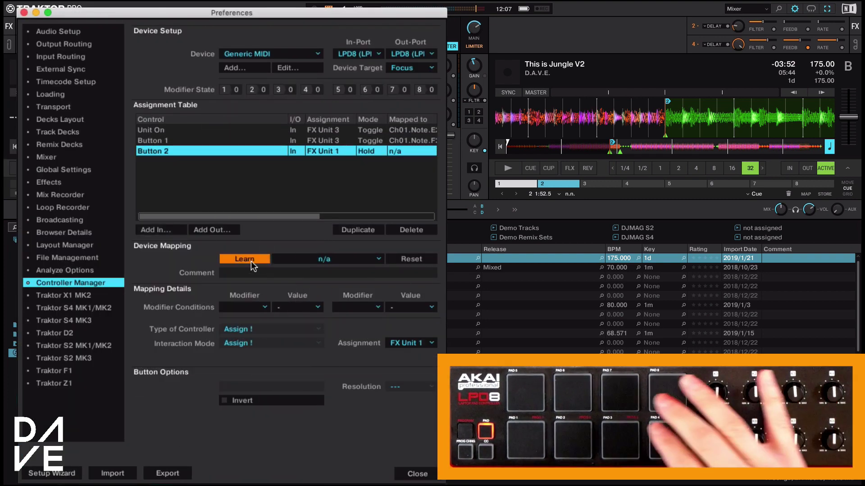
click(251, 261)
click(411, 343)
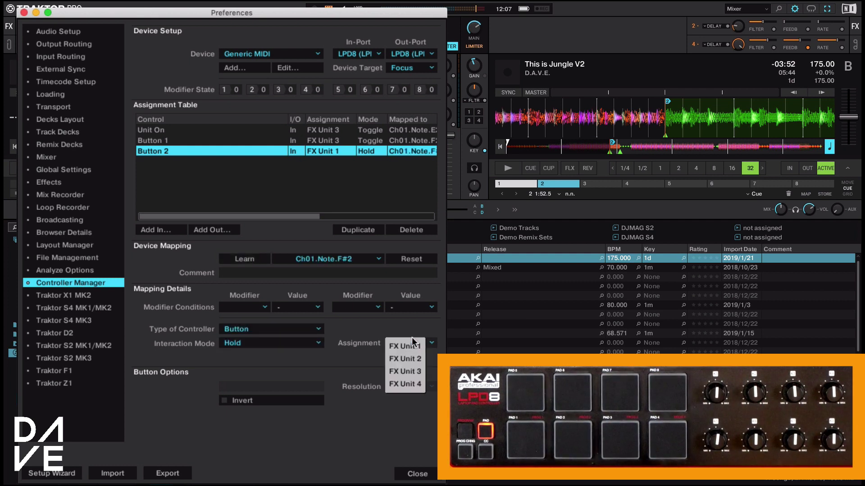
click(409, 372)
click(309, 344)
click(238, 345)
Step: Map Button 3 to pad Ch01.Note.G2 as a Toggle on FX Unit 3
click(163, 229)
mouse_move(166, 261)
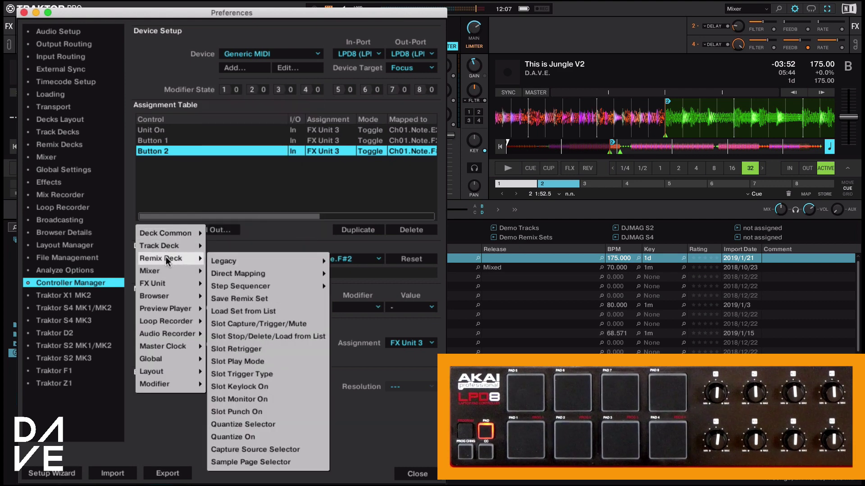
mouse_move(167, 281)
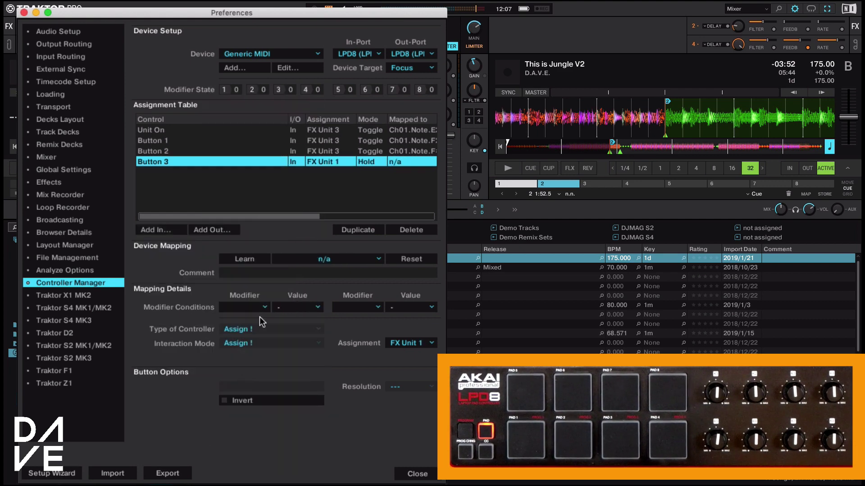
click(255, 258)
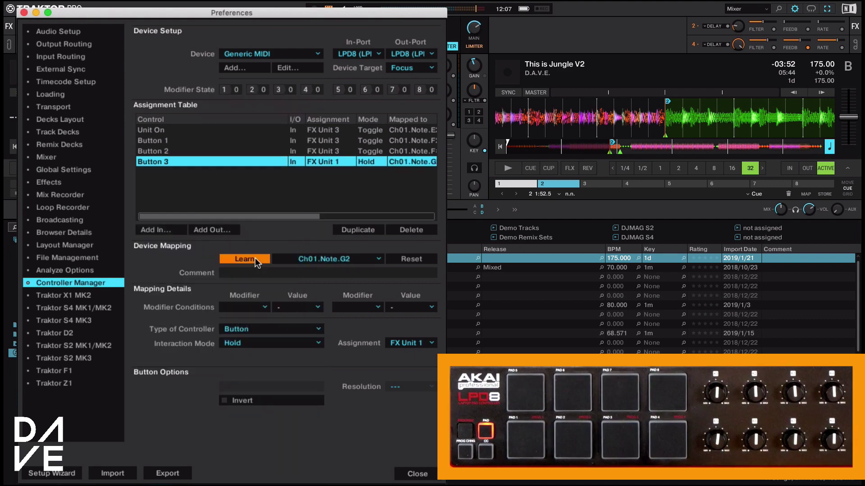
click(255, 259)
click(404, 343)
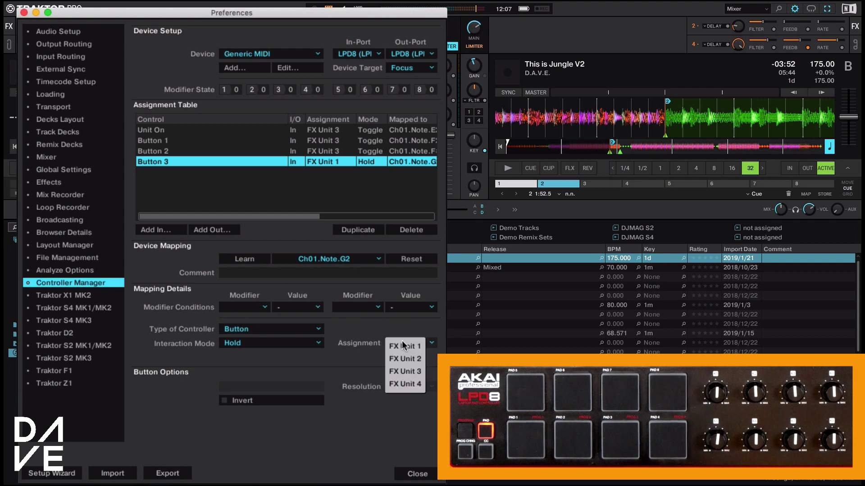
click(411, 372)
click(274, 343)
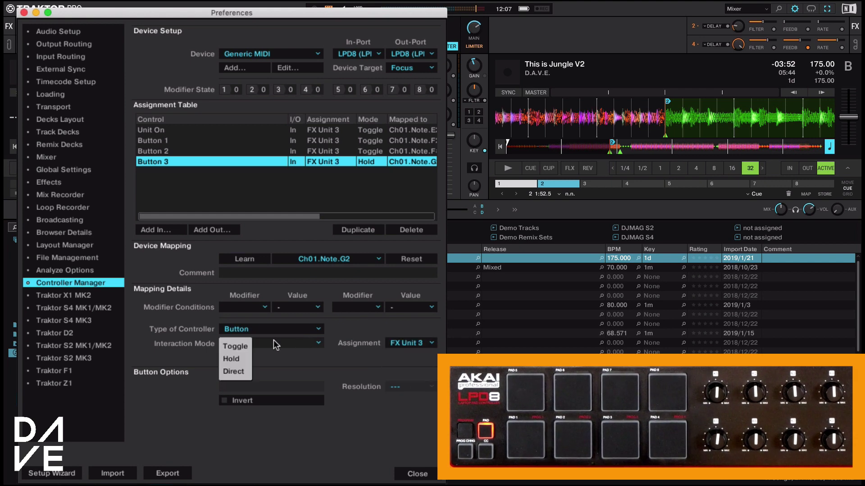
click(235, 346)
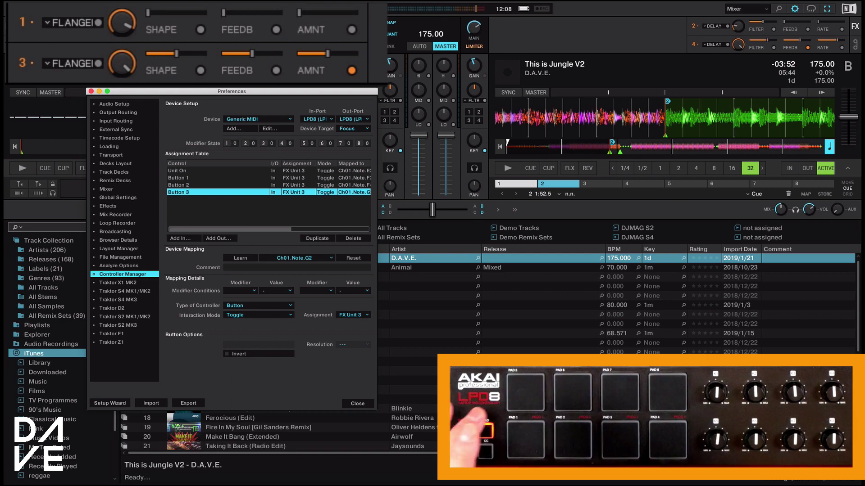
Step: Add Dry/Wet Adjust, learn it to knob Ch01.CC.001, and assign it to FX Unit 3
click(194, 238)
mouse_move(192, 274)
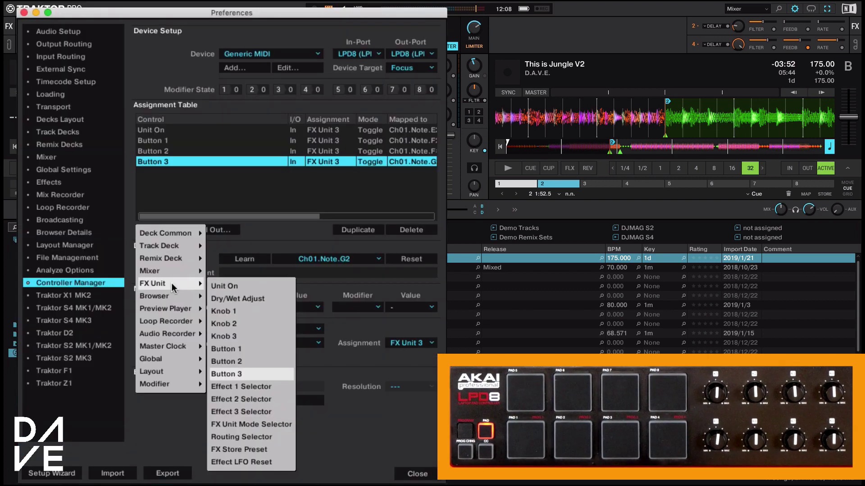
click(235, 299)
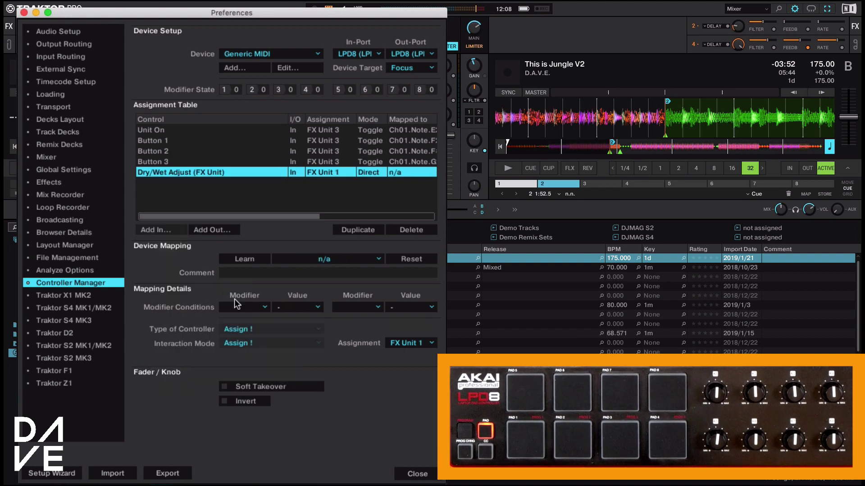
click(250, 260)
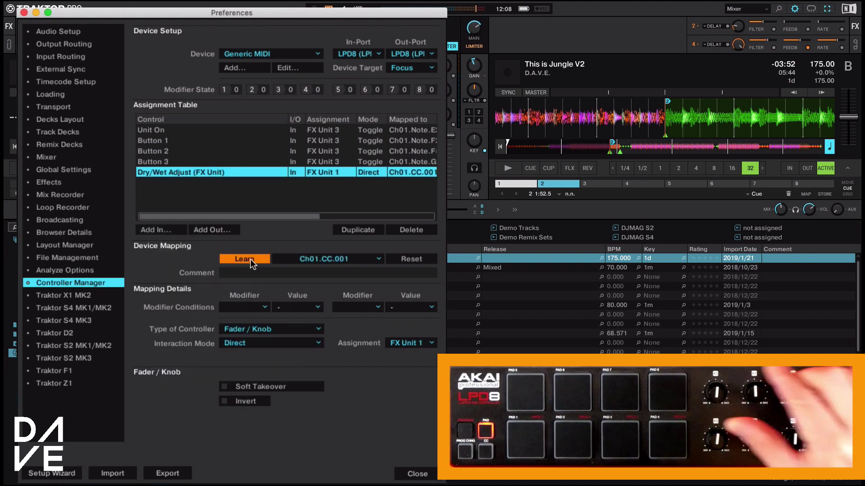
click(250, 260)
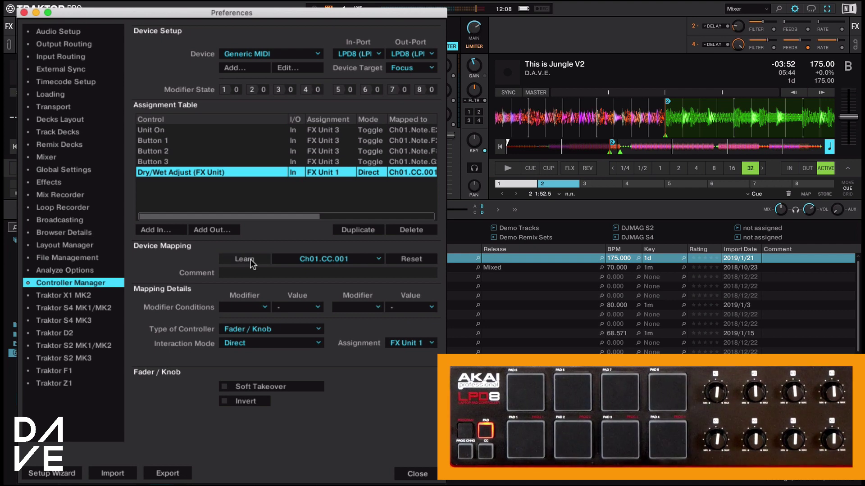
click(420, 345)
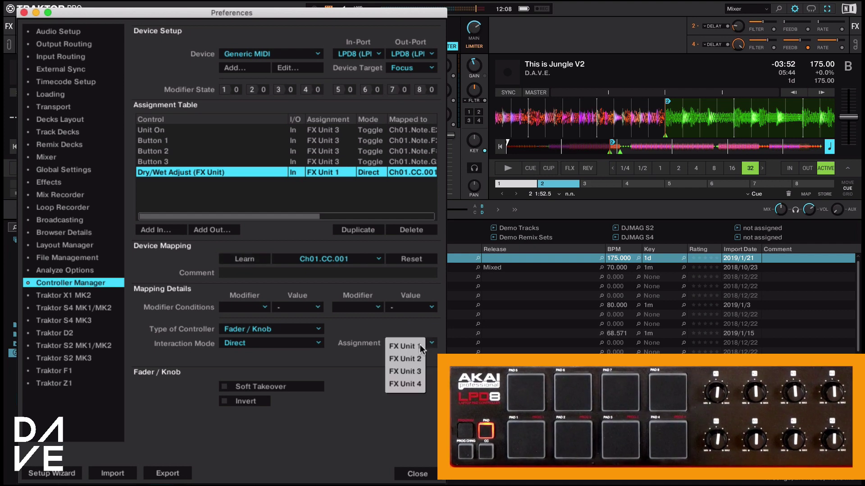
click(416, 372)
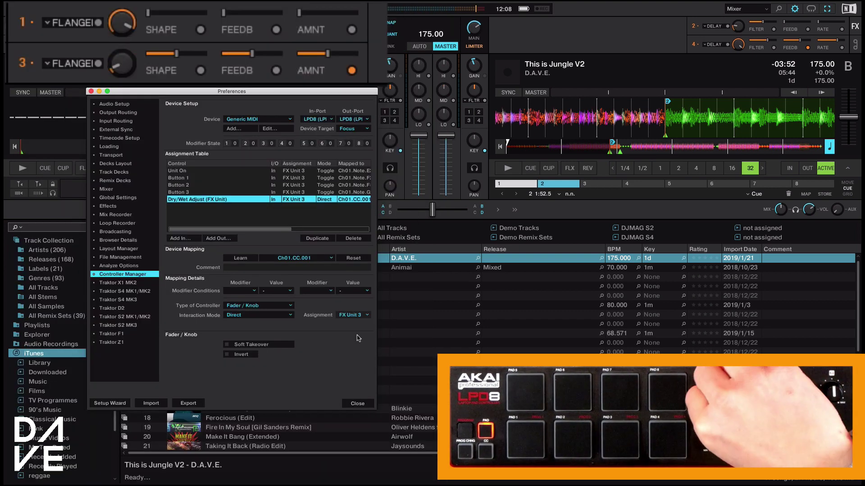
Step: Map Knob 1 to knob Ch01.CC.002 on FX Unit 3
click(180, 239)
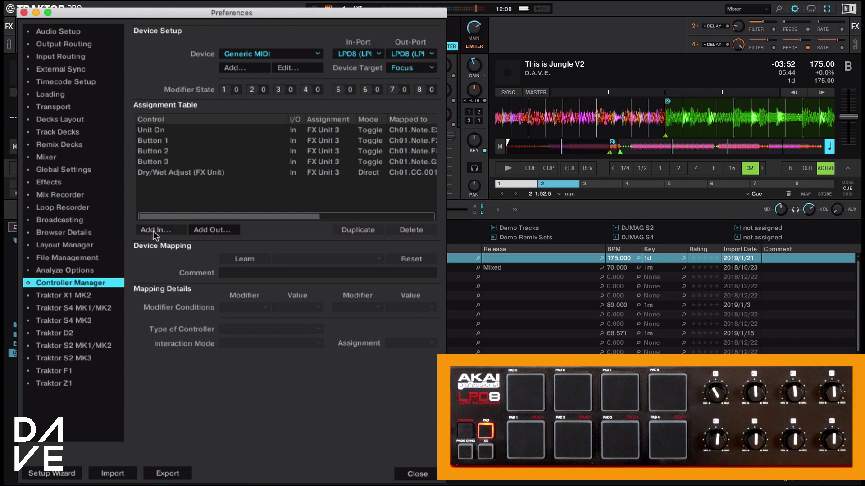
click(155, 230)
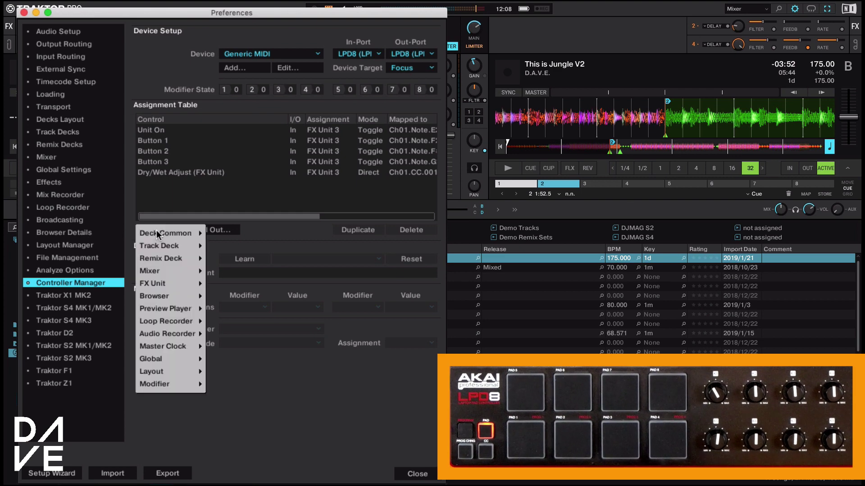
mouse_move(168, 284)
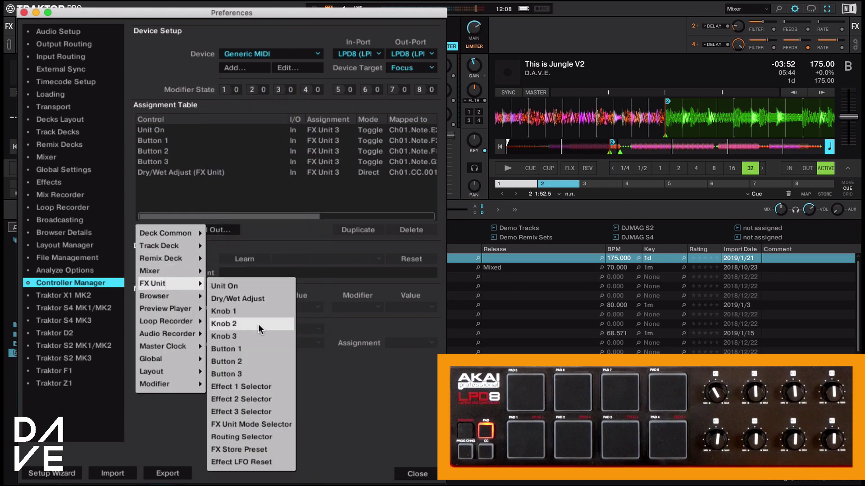
click(251, 312)
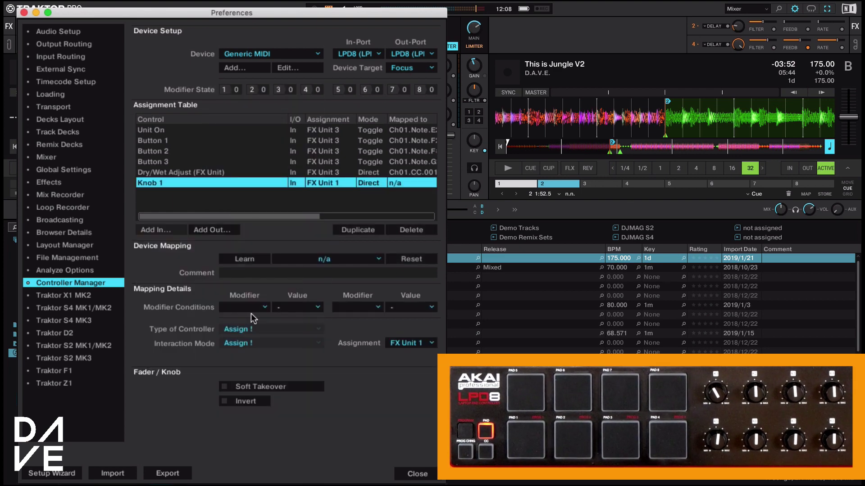
click(248, 261)
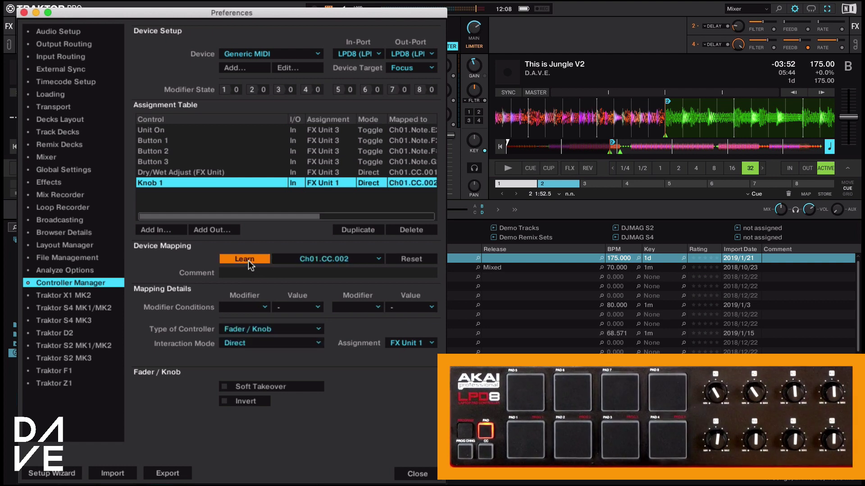
click(248, 260)
click(406, 343)
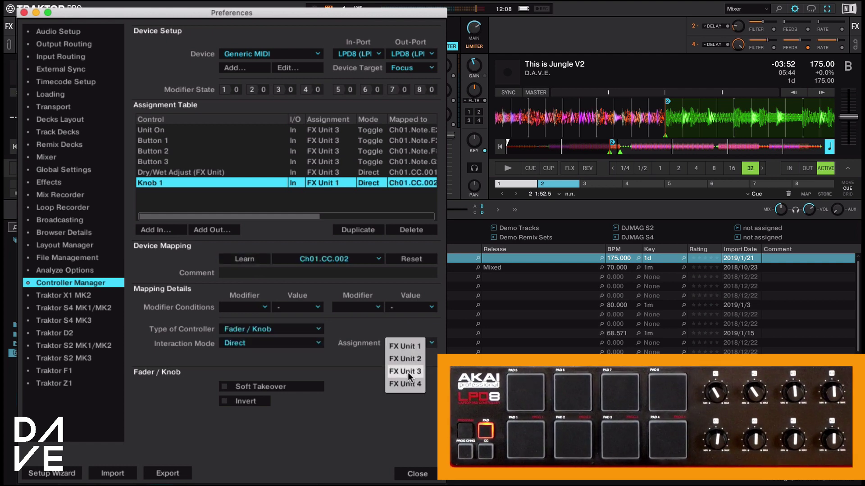
click(408, 372)
Step: Map Knob 2 to knob Ch01.CC.003 on FX Unit 3
click(161, 230)
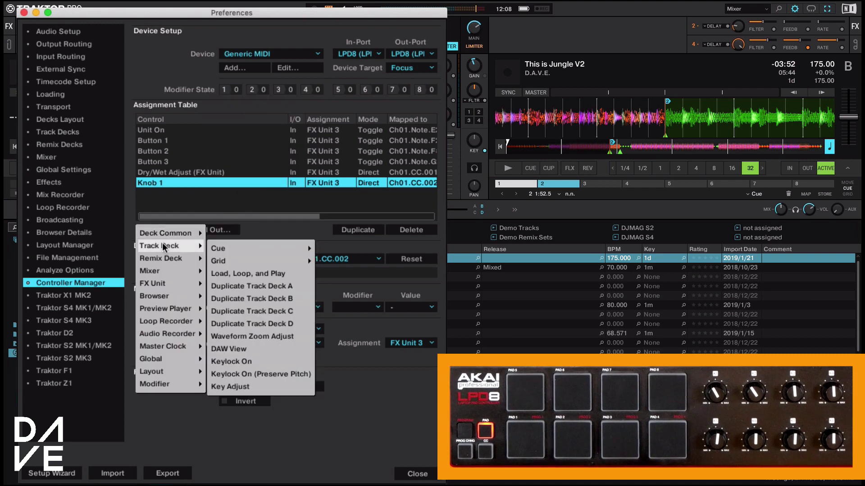
mouse_move(163, 283)
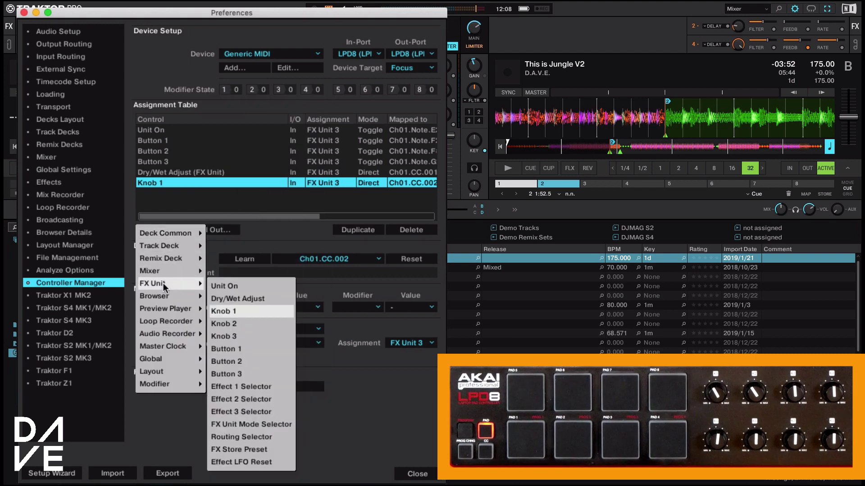
click(255, 326)
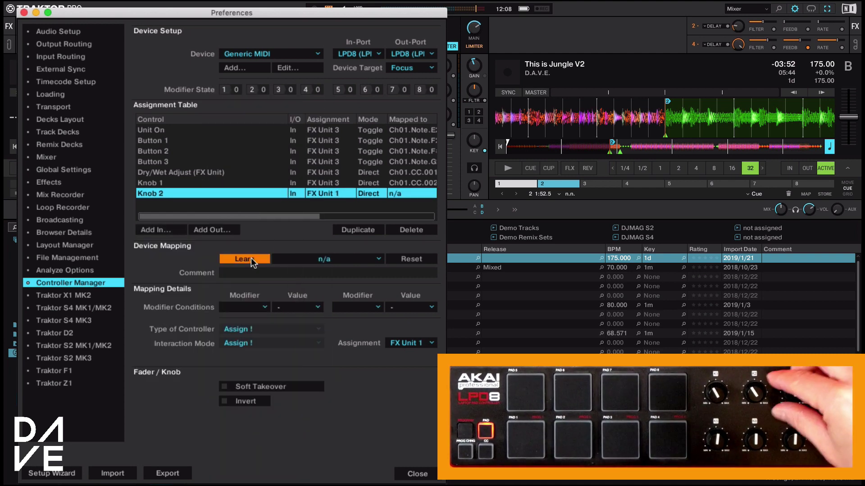
click(250, 257)
click(410, 343)
click(408, 376)
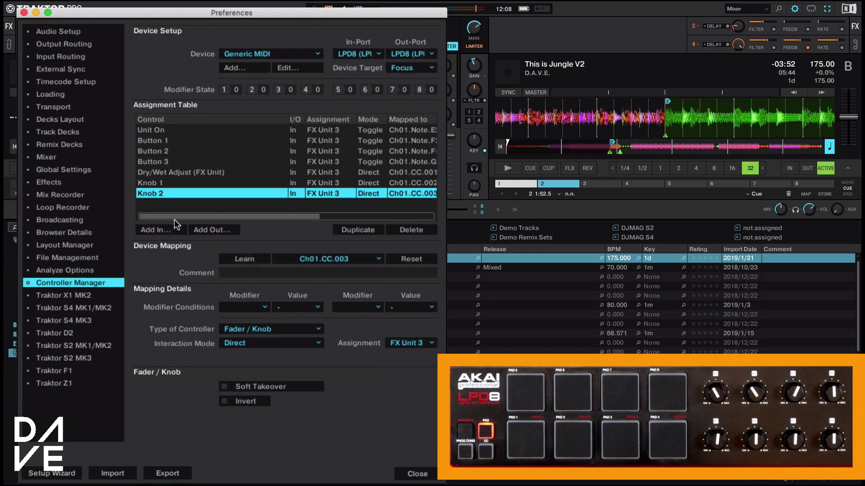
Step: Map Knob 3 to knob Ch01.CC.004 on FX Unit 3
click(164, 229)
mouse_move(169, 284)
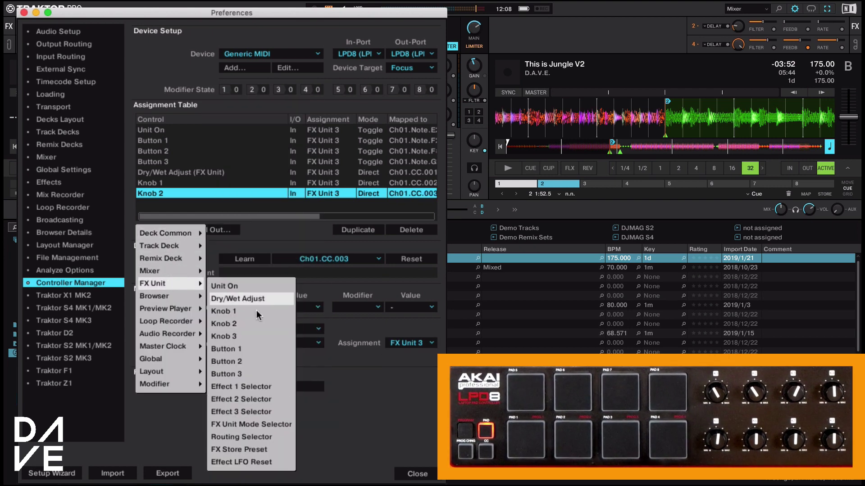
click(260, 336)
click(249, 261)
click(250, 261)
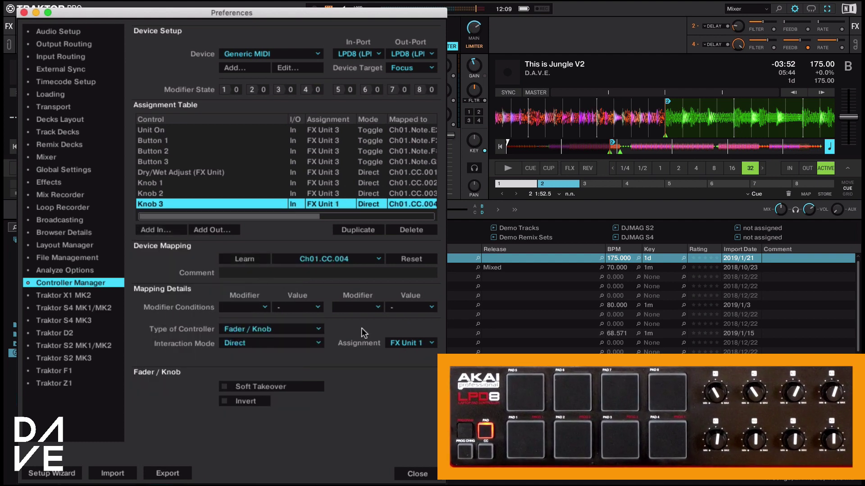
click(403, 343)
click(409, 373)
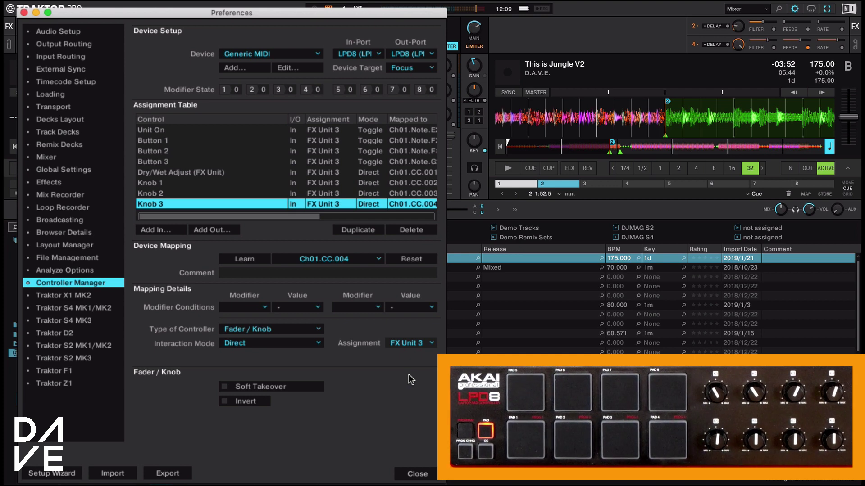
Step: Learn Unit On and a toggling Button 1 from pads, assigned to FX Unit 4
click(182, 230)
click(288, 324)
click(244, 259)
click(244, 259)
click(137, 228)
mouse_move(172, 271)
click(230, 346)
click(244, 259)
click(245, 259)
click(411, 343)
Step: Learn Button 2 and Button 3 from pads as toggles on FX Unit 4
click(407, 386)
click(161, 230)
click(229, 358)
click(244, 259)
click(251, 264)
click(270, 344)
click(234, 356)
click(411, 343)
click(397, 372)
click(158, 230)
click(288, 298)
click(244, 259)
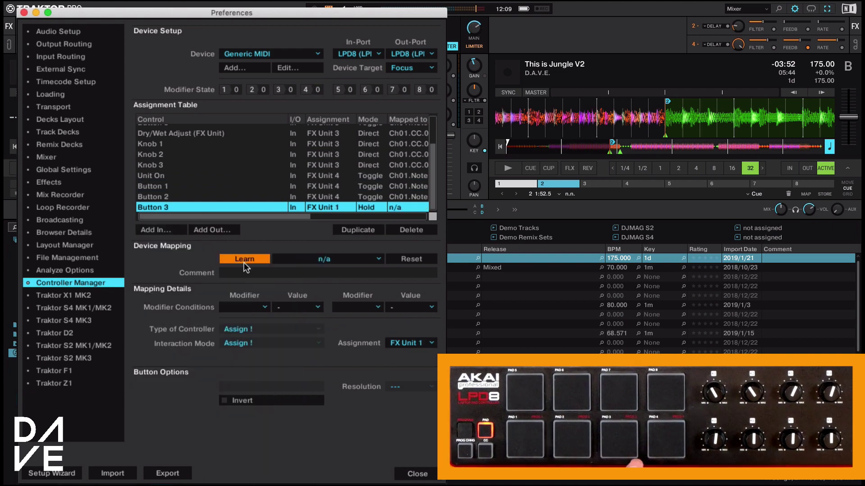
Step: Learn Dry/Wet Adjust and Knob 1 from knobs for FX Unit 4
click(158, 229)
click(243, 298)
click(244, 259)
click(157, 229)
click(244, 308)
click(244, 259)
Step: Learn Knob 2 and Knob 3 for FX Unit 4, then start deck B playing
click(155, 230)
mouse_move(165, 275)
click(243, 325)
click(244, 259)
click(244, 259)
click(158, 230)
click(251, 337)
click(244, 259)
click(245, 259)
click(409, 343)
click(405, 384)
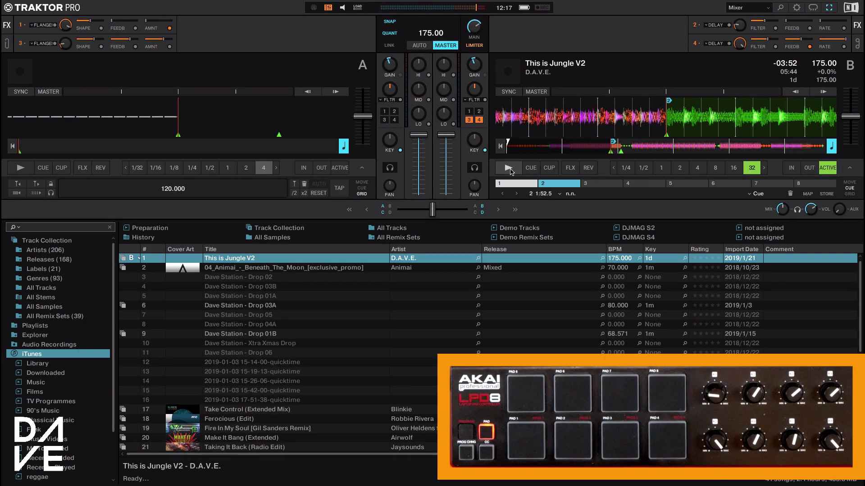
click(509, 169)
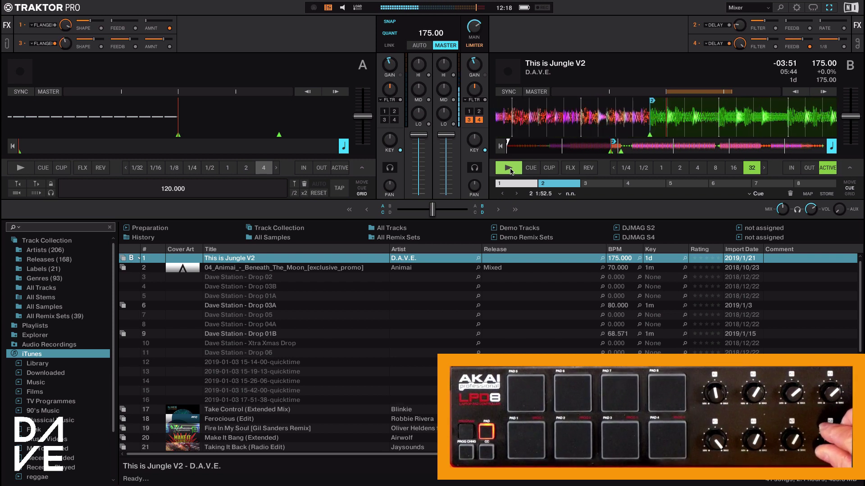
Step: Pause This is Jungle V2 on deck B after testing the LPD8 controls
click(508, 168)
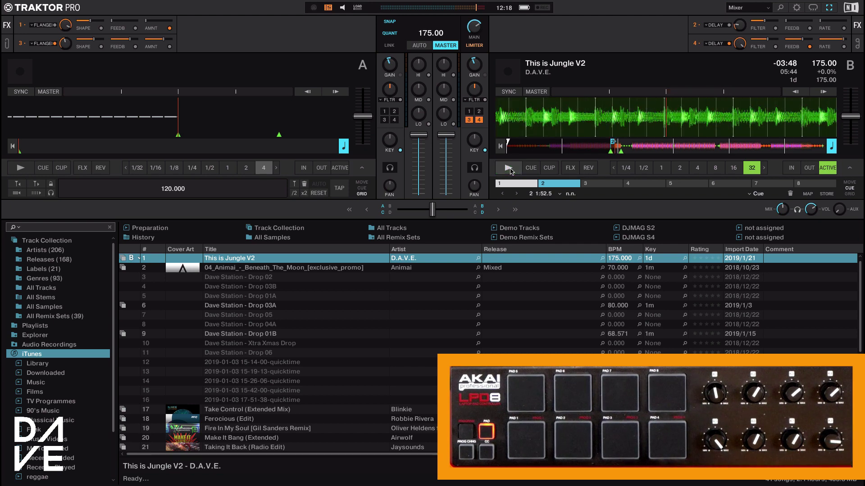
Step: Open Preferences at Controller Manager, select the Generic MIDI (LPD8) device and its Button 2 mapping
click(796, 8)
click(57, 266)
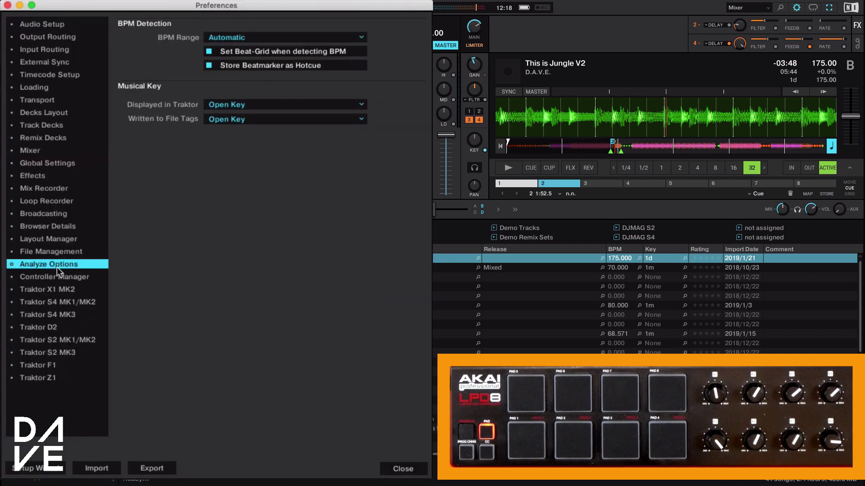
click(57, 276)
click(250, 47)
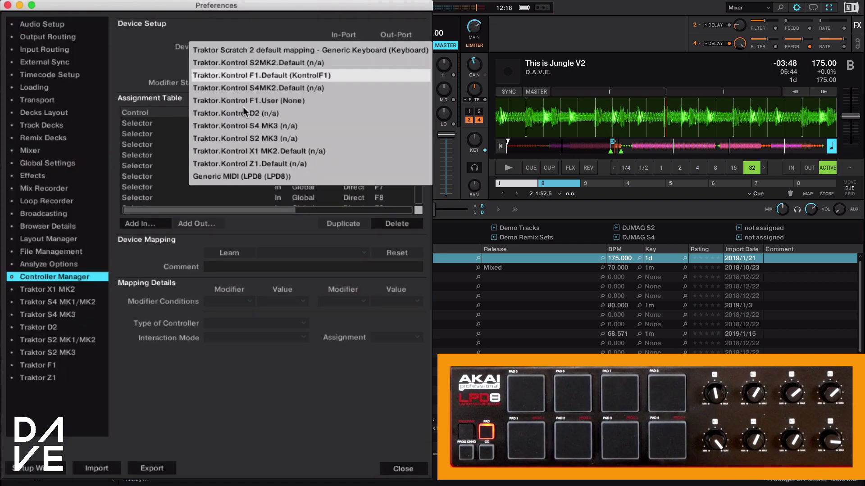
click(242, 172)
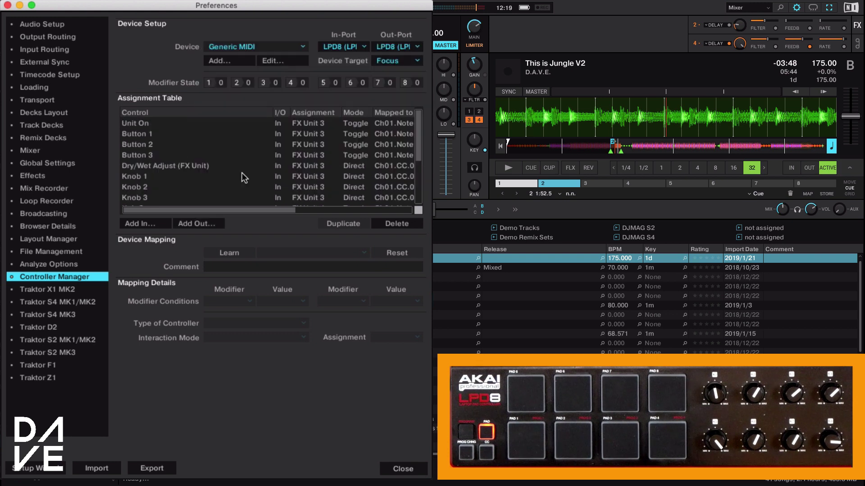
click(172, 145)
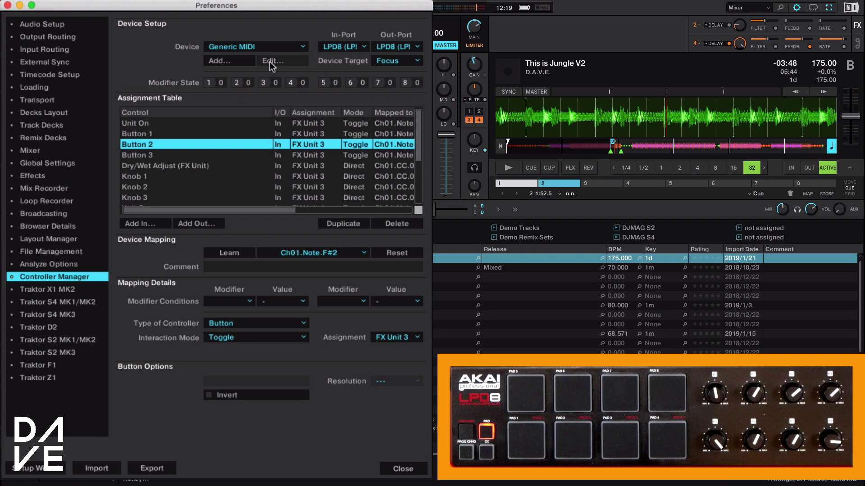
Step: Choose Delete from the device's Edit menu to request removal of the Generic MIDI device
click(270, 62)
click(275, 104)
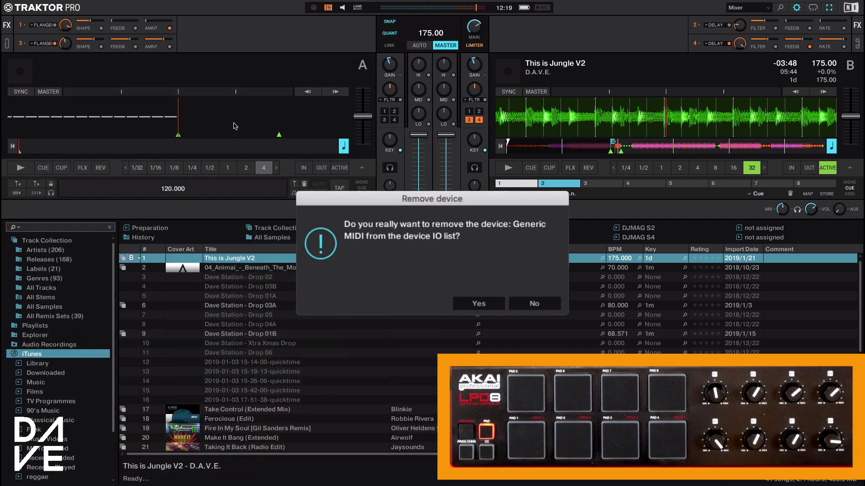